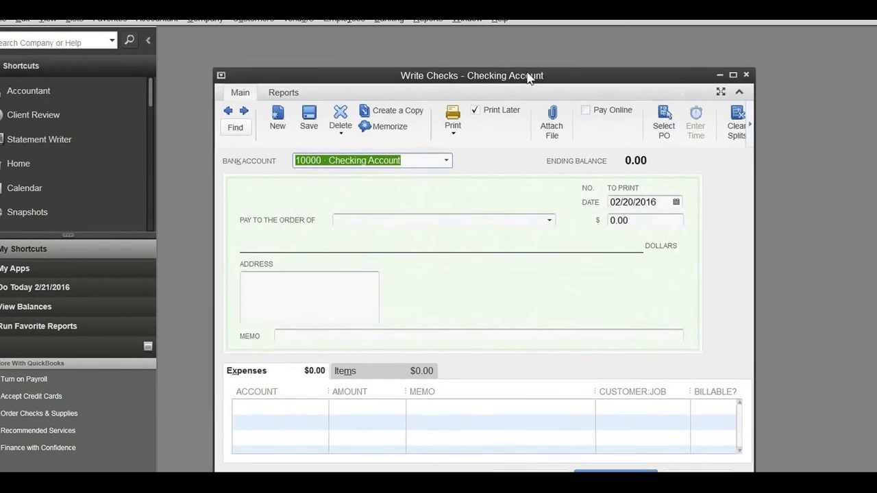
Maximize the Write Checks window and review the bank accounts available for the check.
{"action": "left_click", "coordinate": [734, 64]}
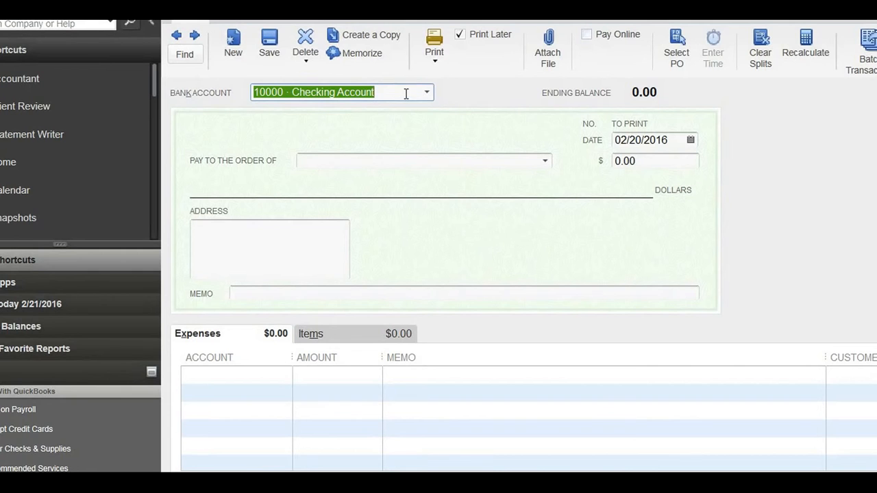
{"action": "left_click", "coordinate": [427, 92]}
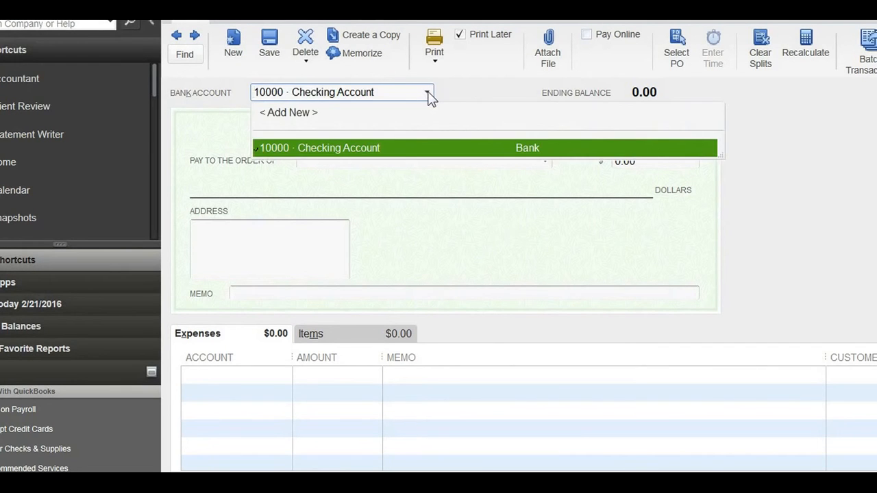
{"action": "left_click", "coordinate": [427, 91]}
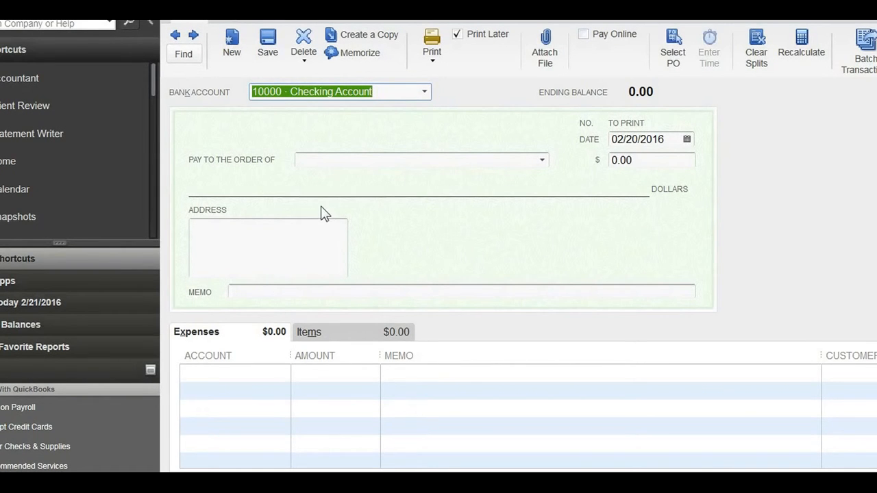
{"action": "left_click", "coordinate": [357, 159]}
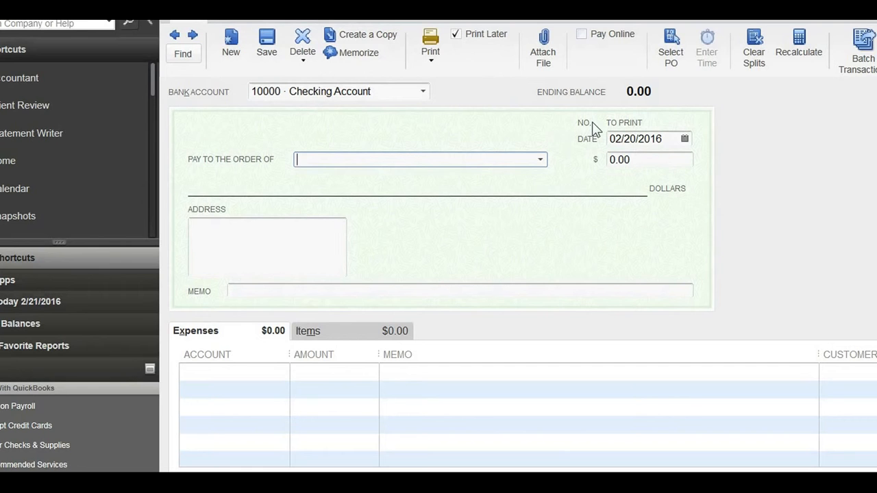
{"action": "type", "text": "fh oiwejrw"}
{"action": "key", "text": "BackSpace"}
{"action": "key", "text": "BackSpace"}
{"action": "key", "text": "BackSpace"}
{"action": "key", "text": "BackSpace"}
{"action": "key", "text": "BackSpace"}
{"action": "key", "text": "BackSpace"}
{"action": "key", "text": "BackSpace"}
{"action": "key", "text": "BackSpace"}
{"action": "key", "text": "BackSpace"}
{"action": "key", "text": "BackSpace"}
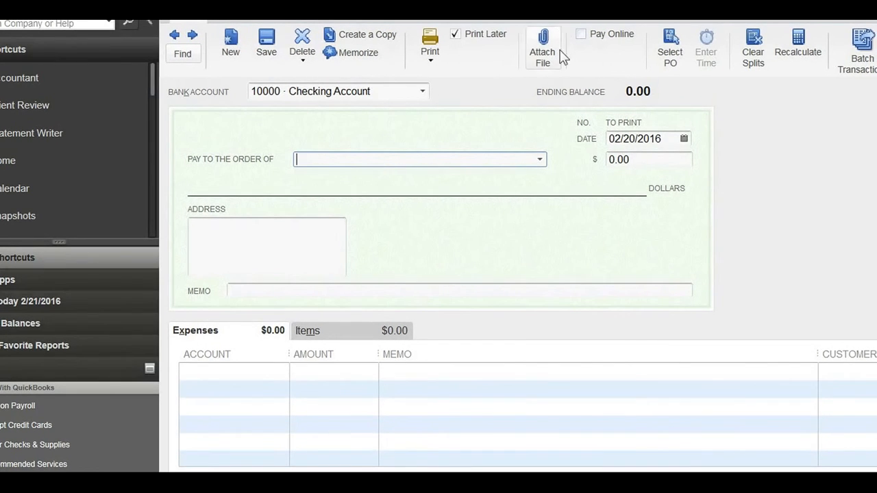
Set the payee of the check to the vendor Office Rent.
{"action": "left_click", "coordinate": [540, 160]}
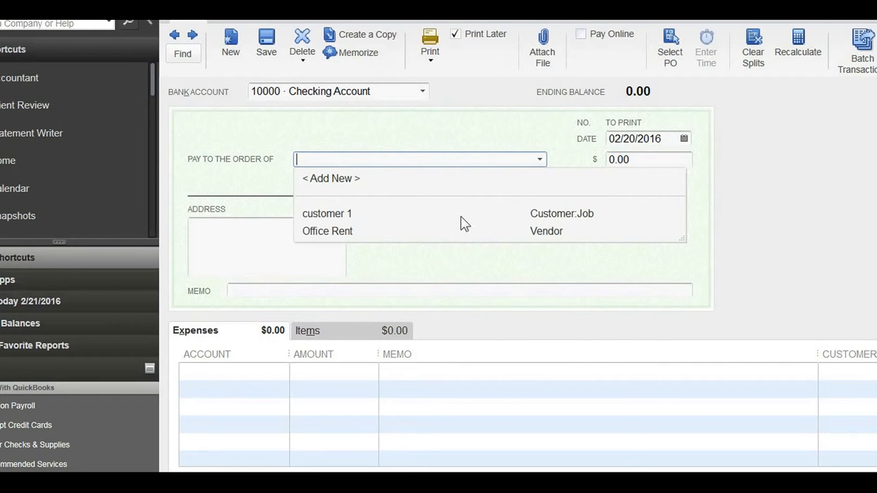
{"action": "left_click", "coordinate": [330, 233]}
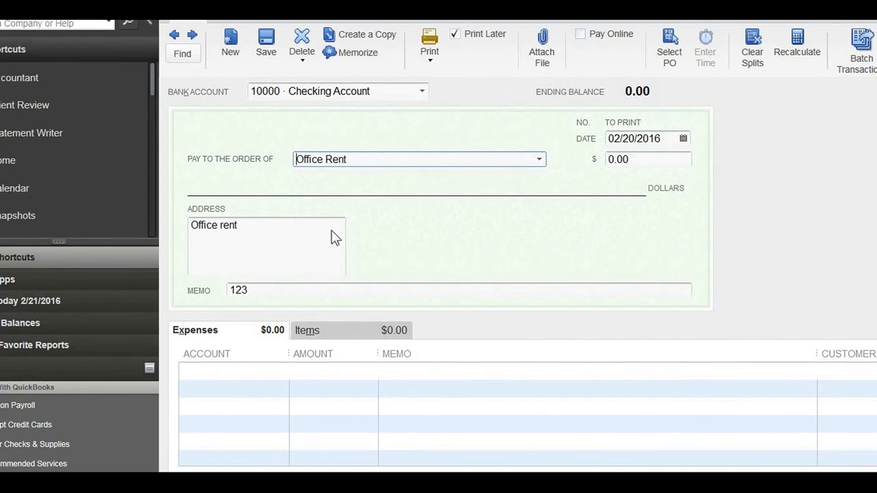
{"action": "left_click", "coordinate": [368, 159]}
{"action": "key", "text": "BackSpace"}
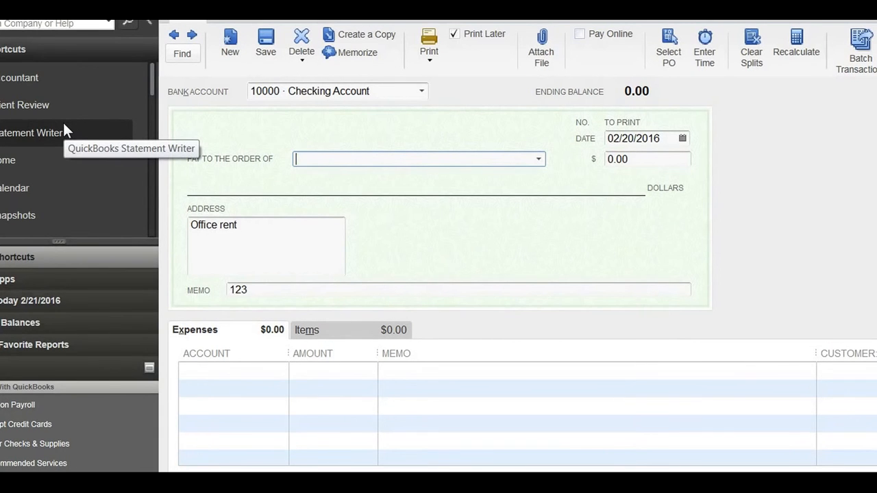
{"action": "type", "text": "Office Rent"}
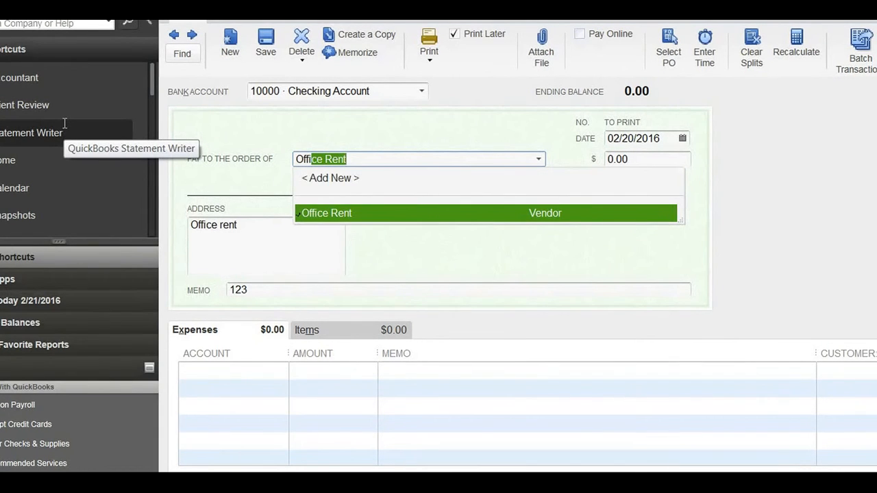
{"action": "key", "text": "Tab"}
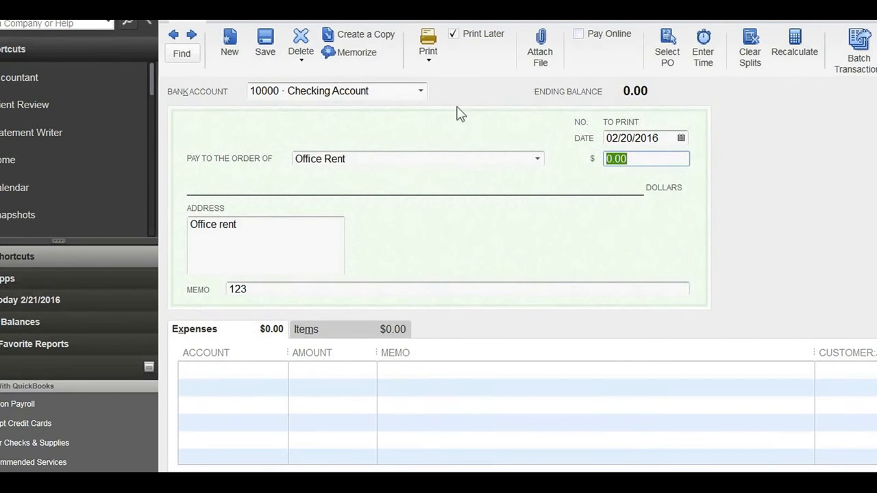
{"action": "left_click", "coordinate": [356, 158]}
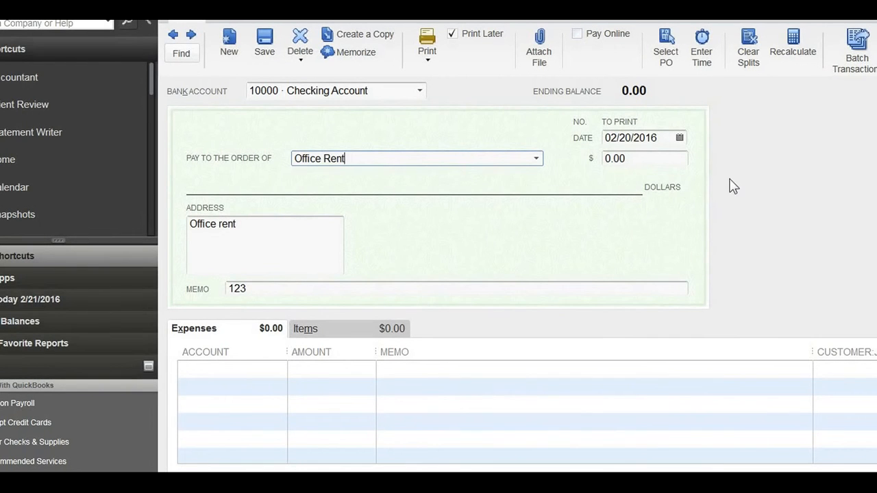
Enter 1000 as the dollar amount of the Office Rent check.
{"action": "left_click", "coordinate": [671, 137]}
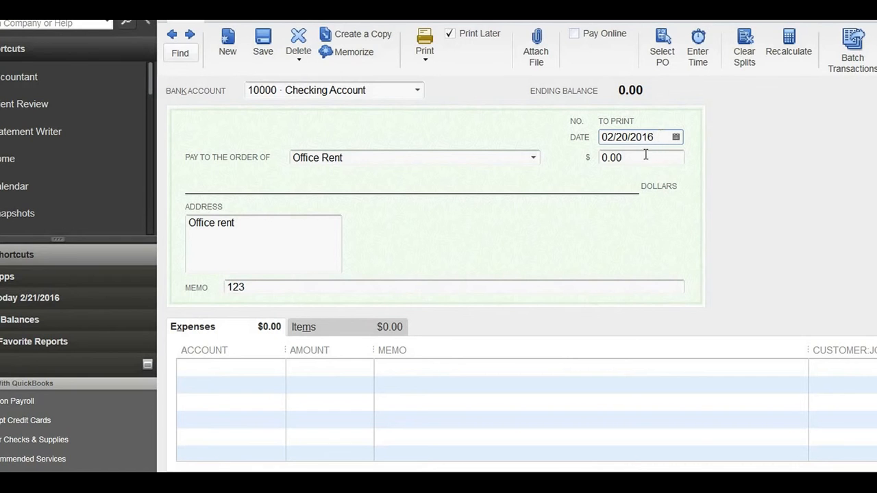
{"action": "left_click", "coordinate": [646, 154]}
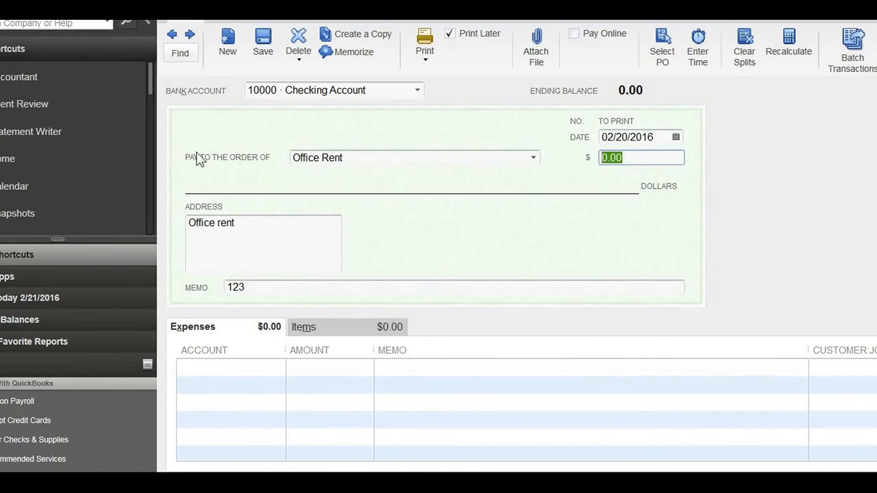
{"action": "type", "text": "1000"}
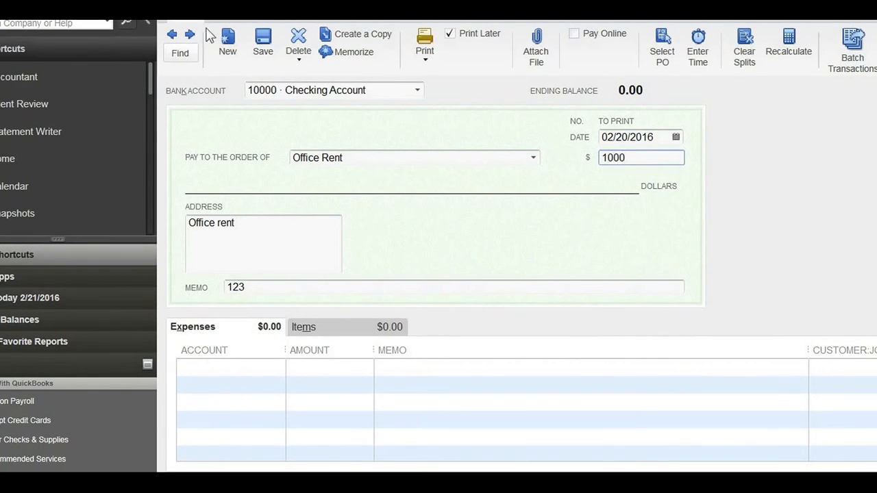
{"action": "left_click", "coordinate": [296, 225]}
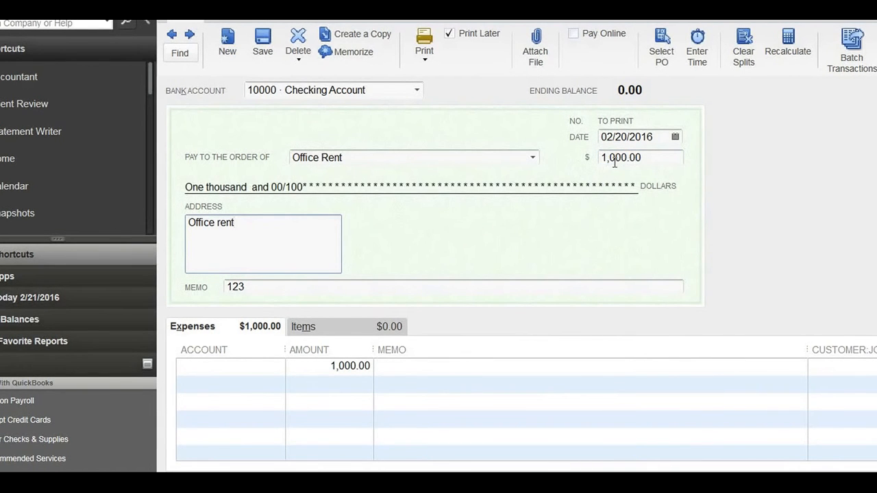
{"action": "left_click_drag", "start_coordinate": [625, 161], "coordinate": [476, 158]}
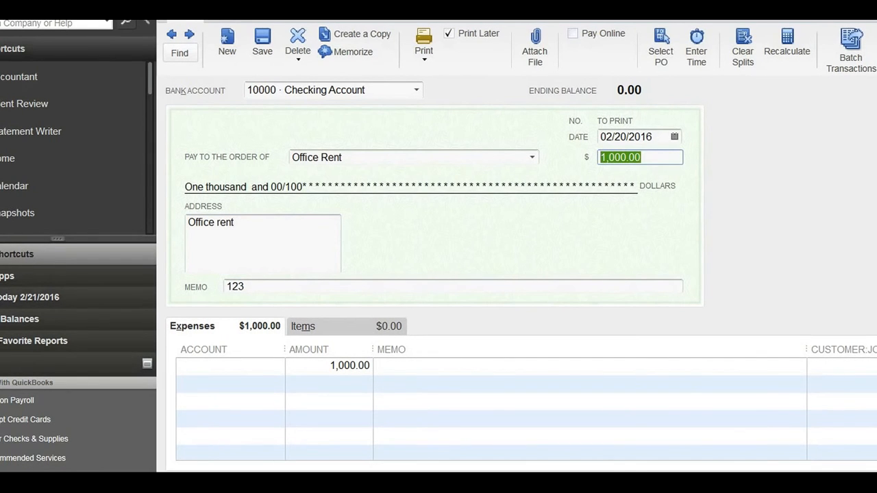
{"action": "type", "text": "1000"}
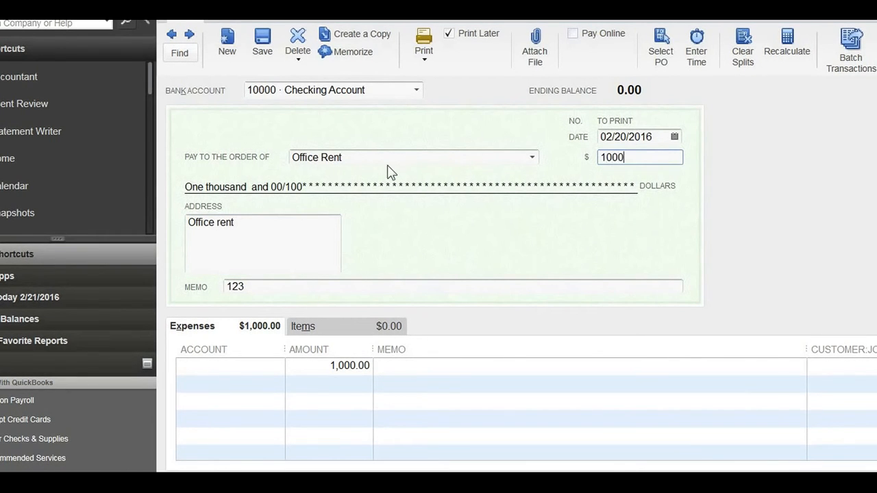
{"action": "key", "text": "Tab"}
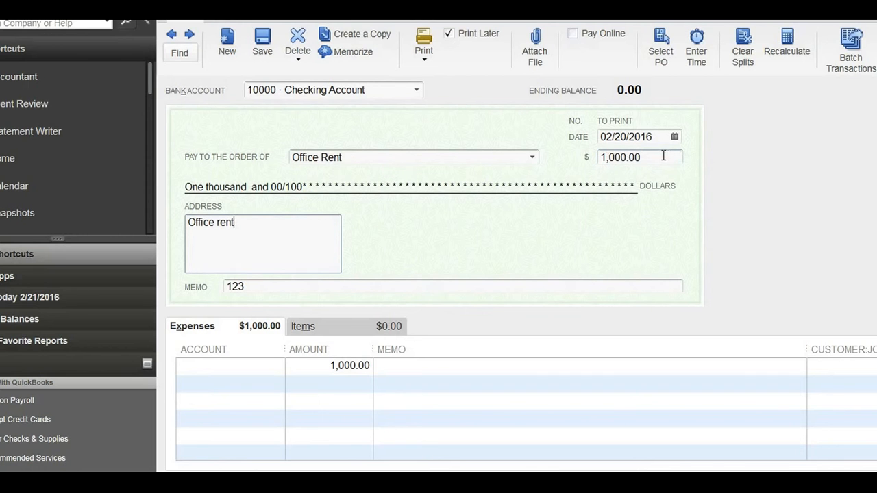
Set the dollar amount of the check to 1000.50.
{"action": "left_click_drag", "start_coordinate": [662, 155], "coordinate": [417, 149]}
{"action": "type", "text": "100"}
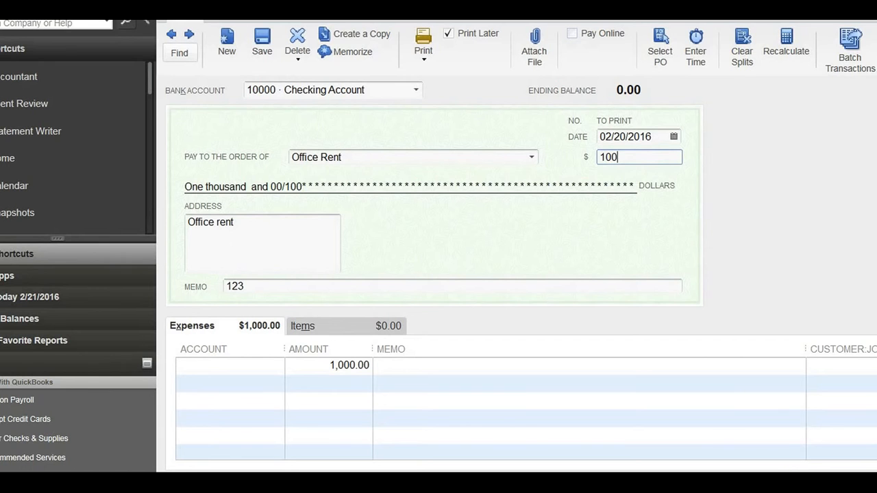
{"action": "type", "text": ".0.5"}
{"action": "left_click", "coordinate": [627, 285]}
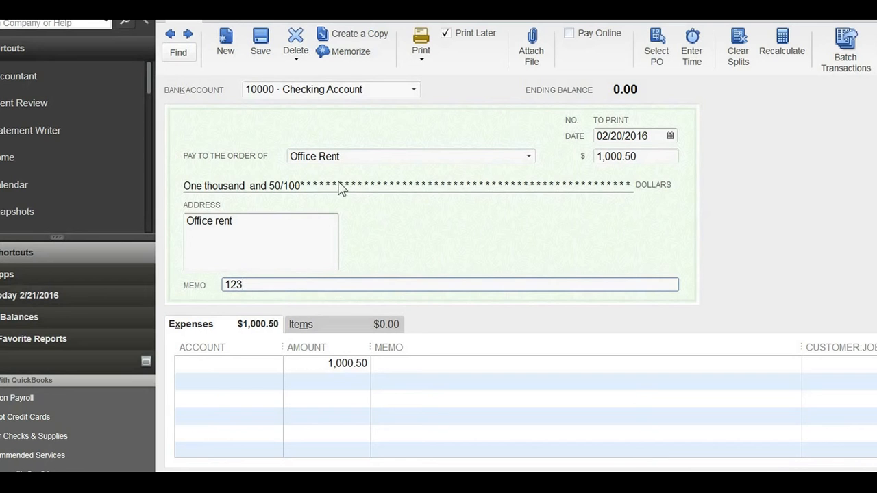
{"action": "double_click", "coordinate": [251, 285]}
{"action": "left_click", "coordinate": [265, 222]}
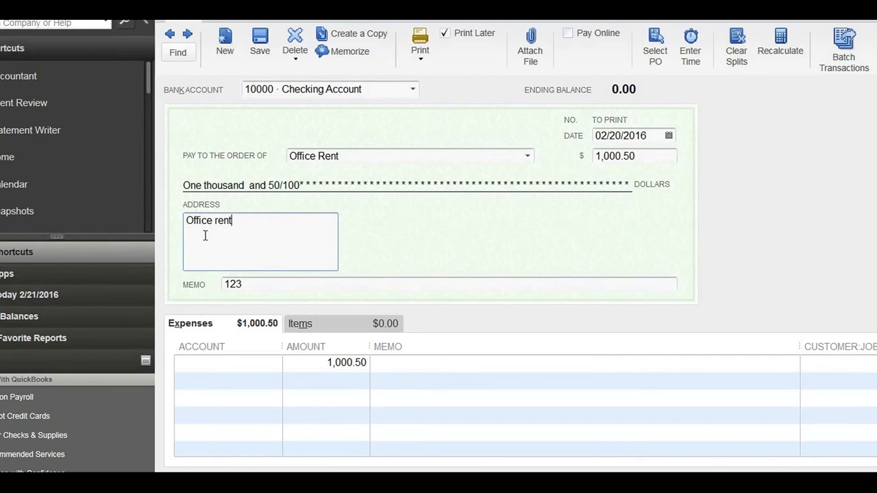
Widen the Account column of the expense lines slightly and assign the first line to 67100 · Rent Expense.
{"action": "left_click", "coordinate": [227, 363]}
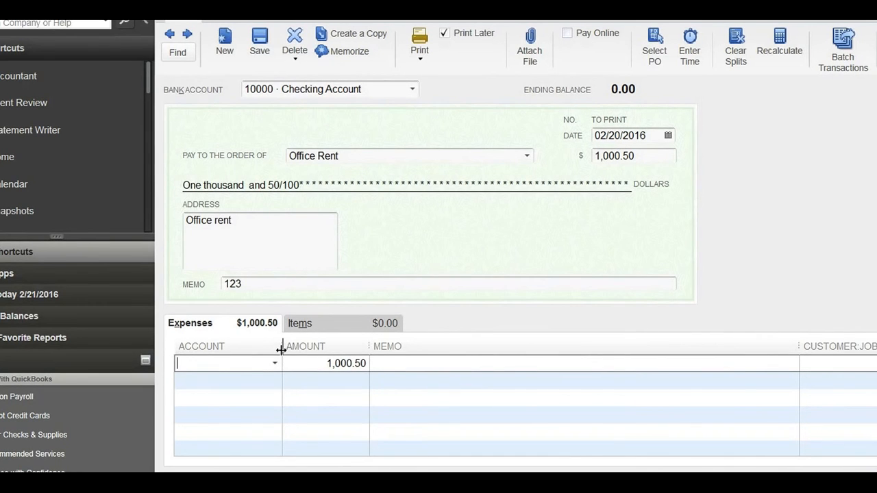
{"action": "left_click_drag", "start_coordinate": [281, 350], "coordinate": [297, 347]}
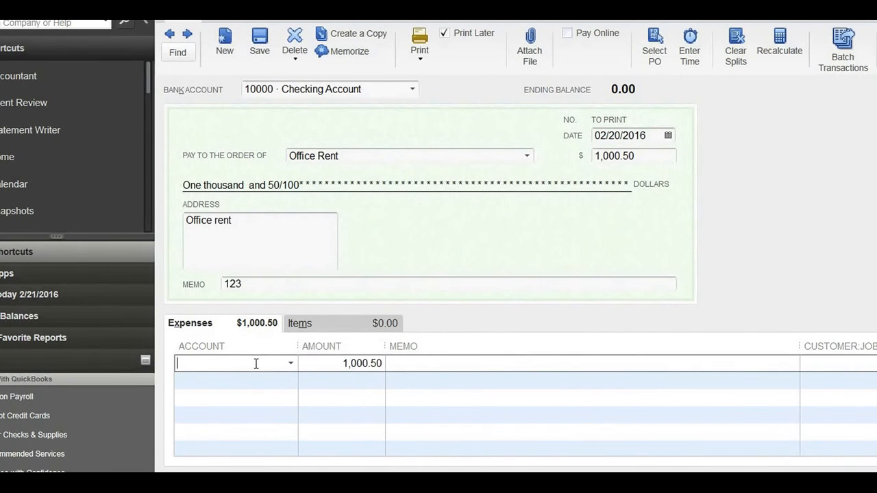
{"action": "type", "text": "Rent Expense"}
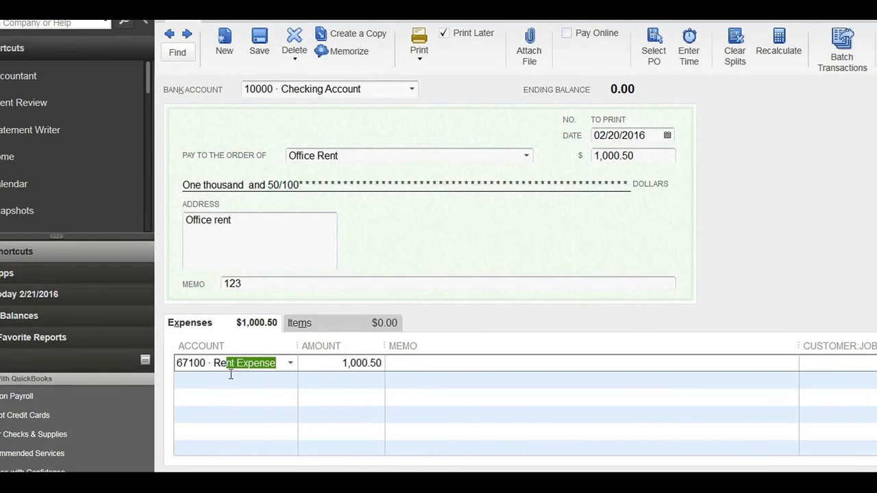
Examine the chart of accounts offered for the check's expense lines.
{"action": "left_click", "coordinate": [291, 368]}
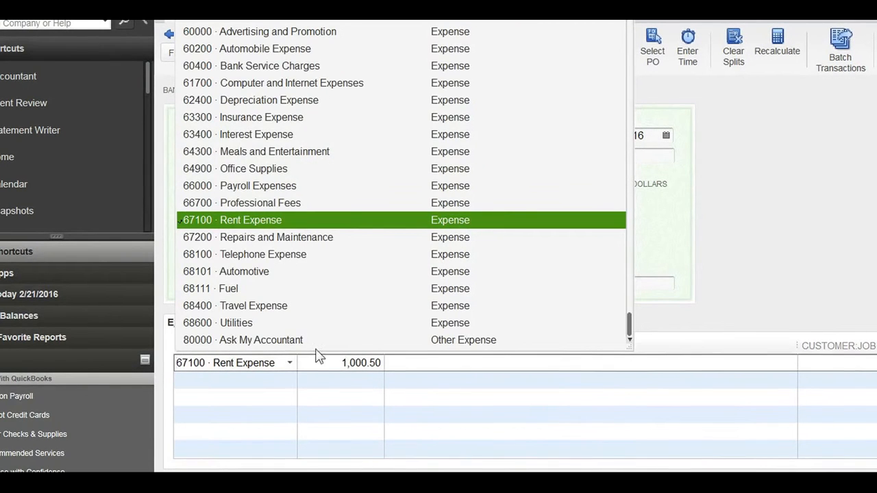
{"action": "scroll", "coordinate": [375, 255], "scroll_direction": "up", "scroll_amount": 3}
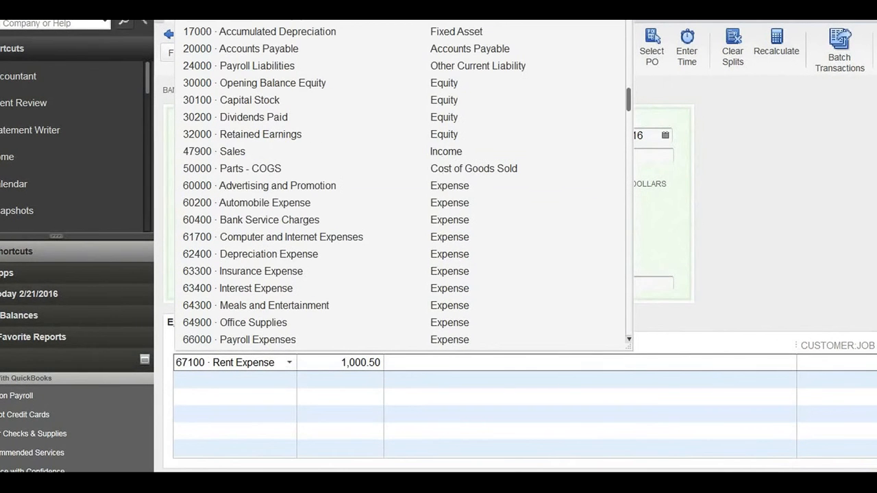
{"action": "right_click", "coordinate": [819, 484]}
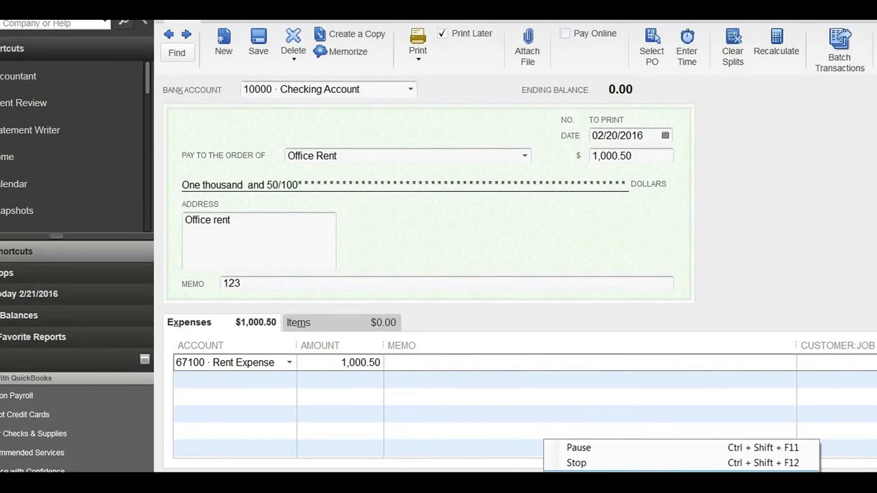
{"action": "left_click", "coordinate": [742, 451]}
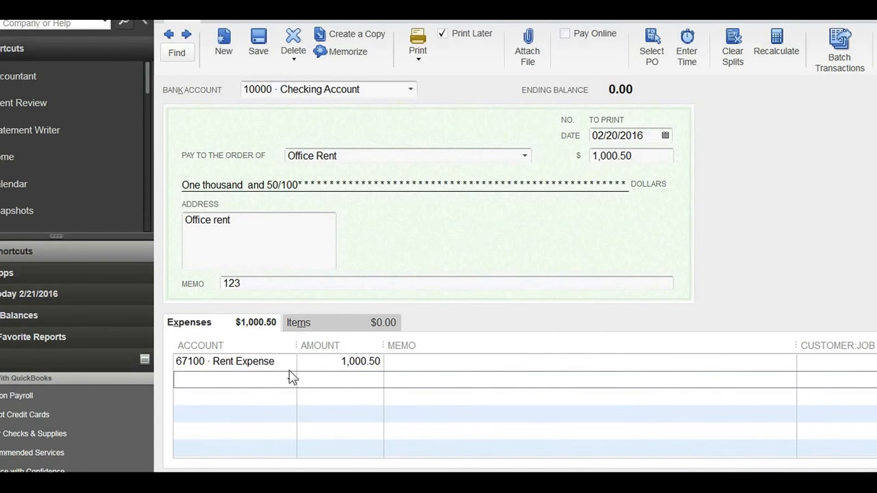
{"action": "left_click", "coordinate": [290, 379]}
{"action": "scroll", "coordinate": [307, 305], "scroll_direction": "up", "scroll_amount": 5}
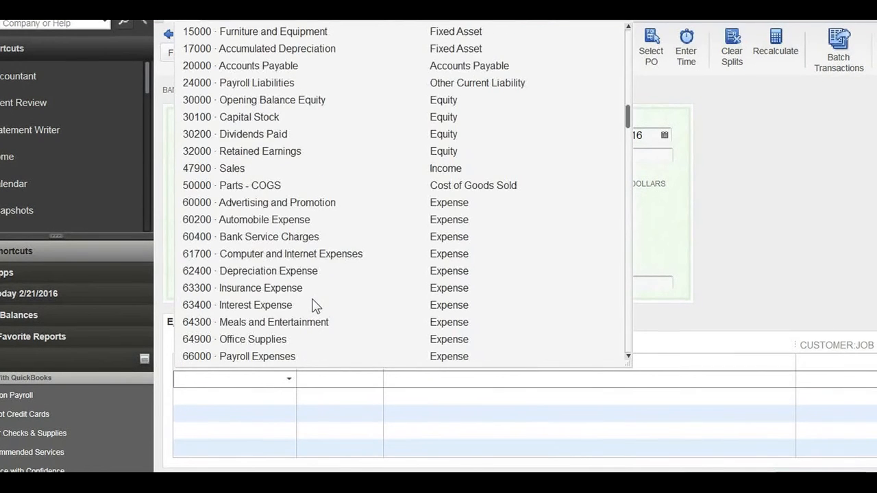
{"action": "scroll", "coordinate": [316, 308], "scroll_direction": "down", "scroll_amount": 2}
{"action": "left_click_drag", "start_coordinate": [631, 271], "coordinate": [632, 126]}
{"action": "left_click", "coordinate": [667, 381]}
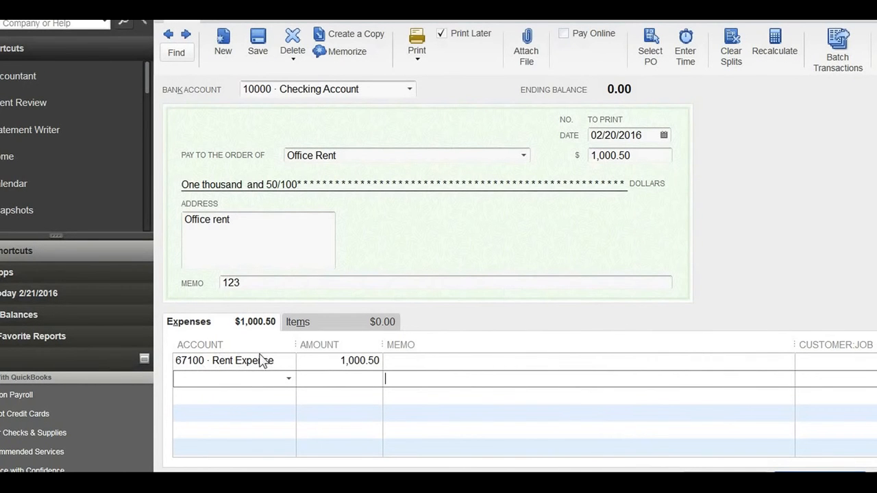
{"action": "left_click", "coordinate": [430, 360]}
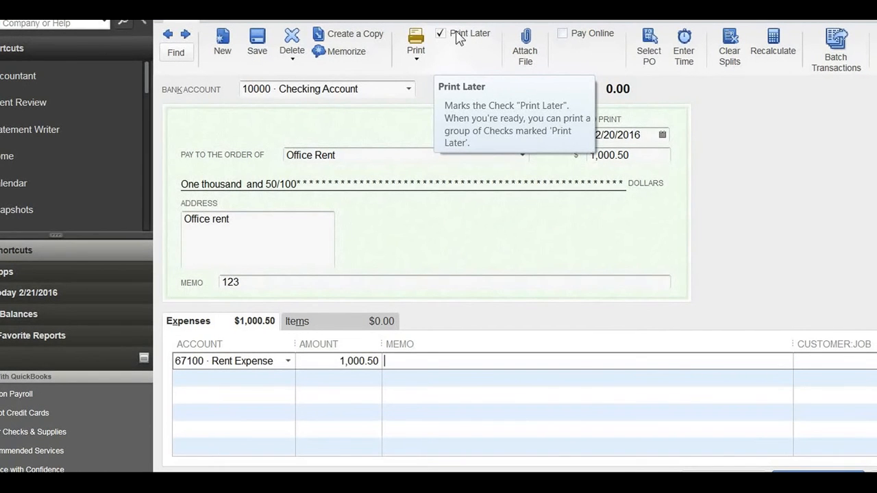
{"action": "left_click", "coordinate": [436, 381]}
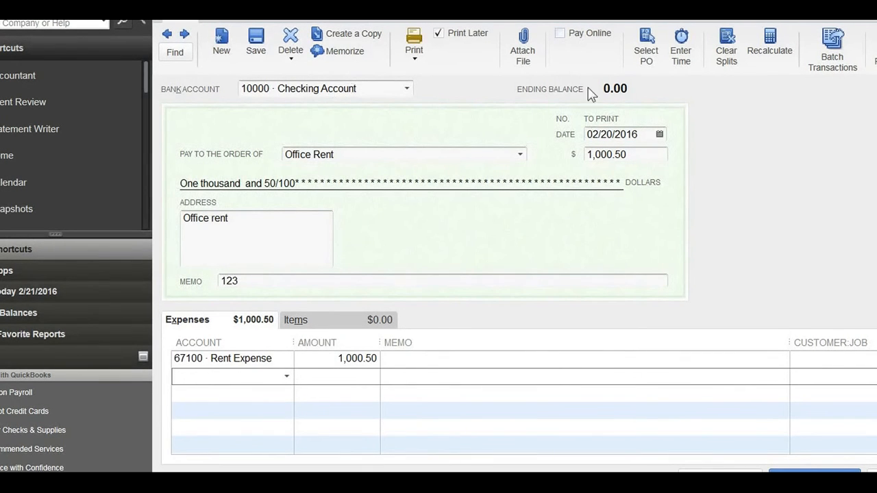
{"action": "left_click", "coordinate": [259, 372]}
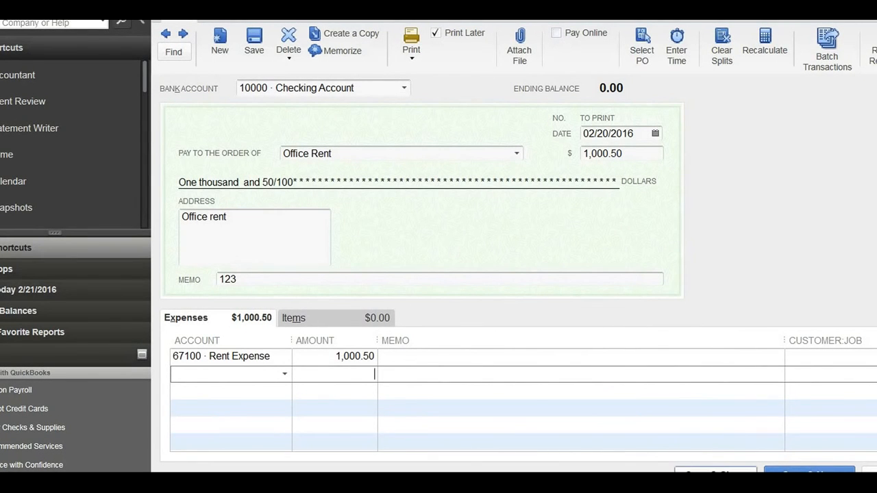
Save the Office Rent check and close the Write Checks window.
{"action": "left_click", "coordinate": [712, 471]}
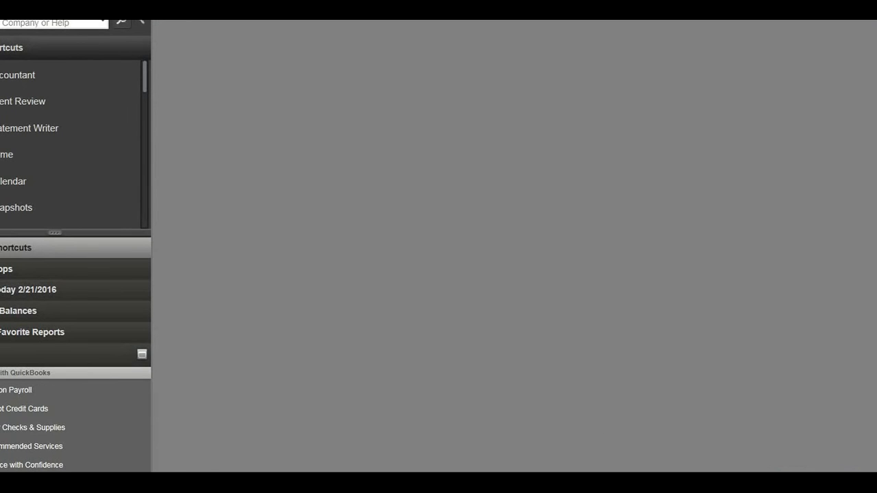
{"action": "right_click", "coordinate": [810, 484]}
{"action": "left_click", "coordinate": [731, 451]}
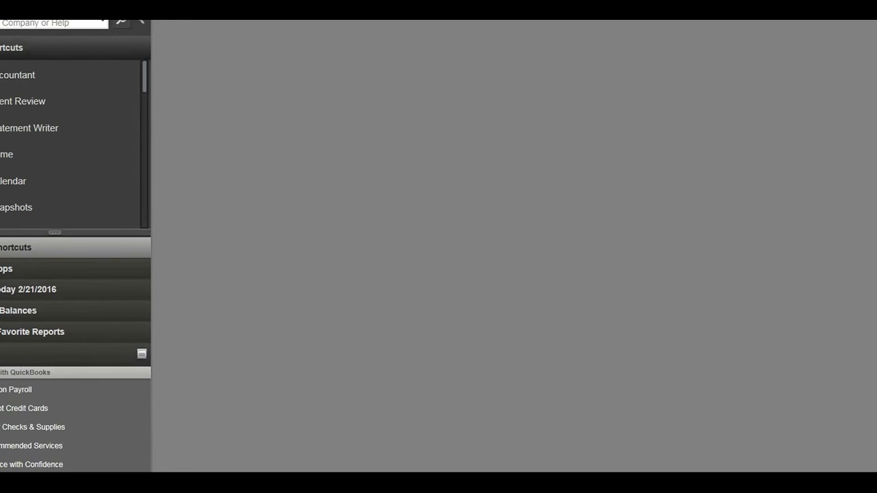
Review the checks waiting to print from the checking account and the first check number, closing the selection without printing.
{"action": "key", "text": "alt+f"}
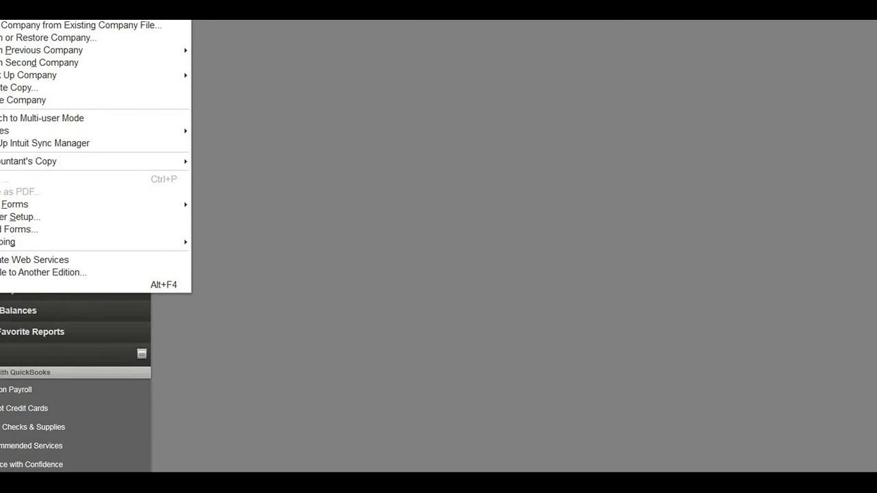
{"action": "mouse_move", "coordinate": [31, 206]}
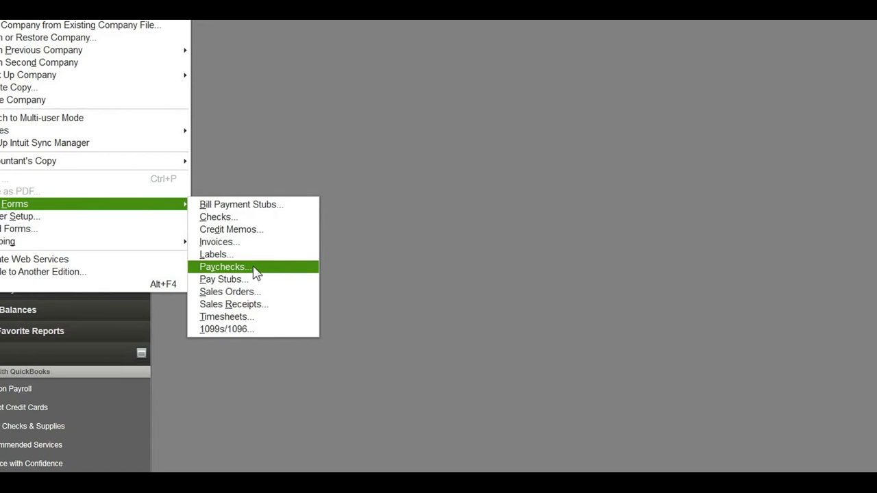
{"action": "left_click", "coordinate": [253, 218]}
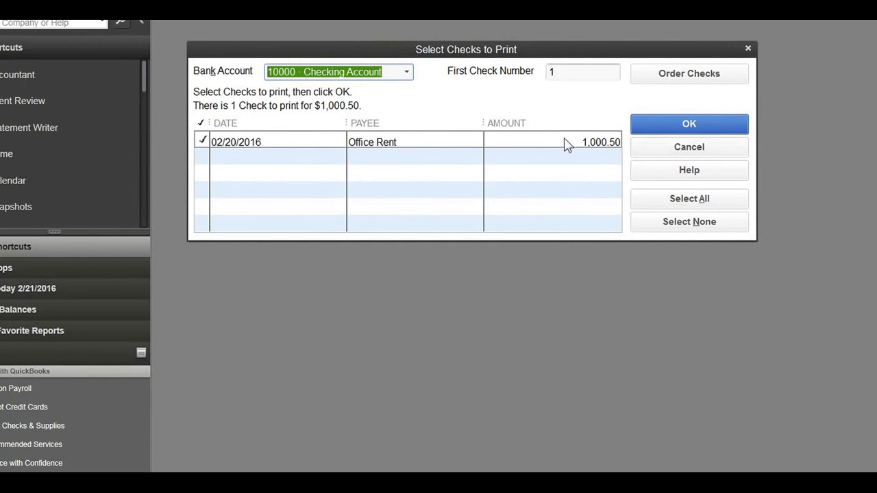
{"action": "left_click", "coordinate": [571, 72]}
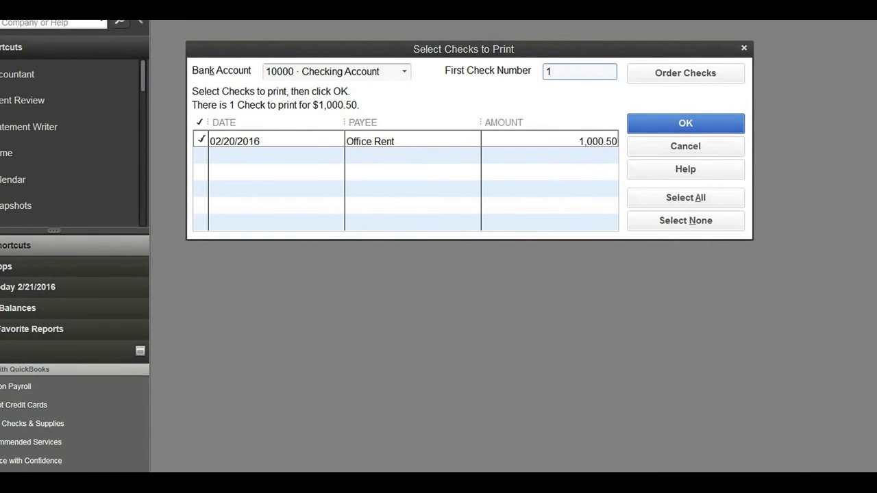
{"action": "right_click", "coordinate": [801, 488]}
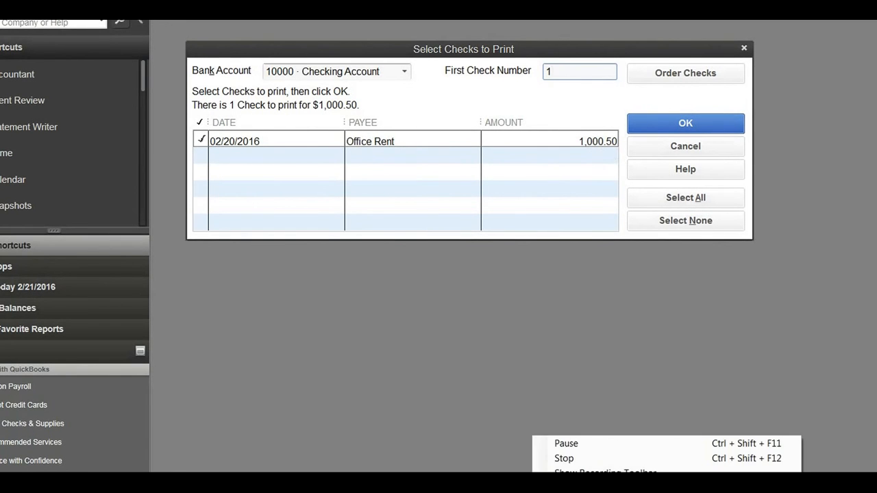
{"action": "left_click", "coordinate": [735, 445]}
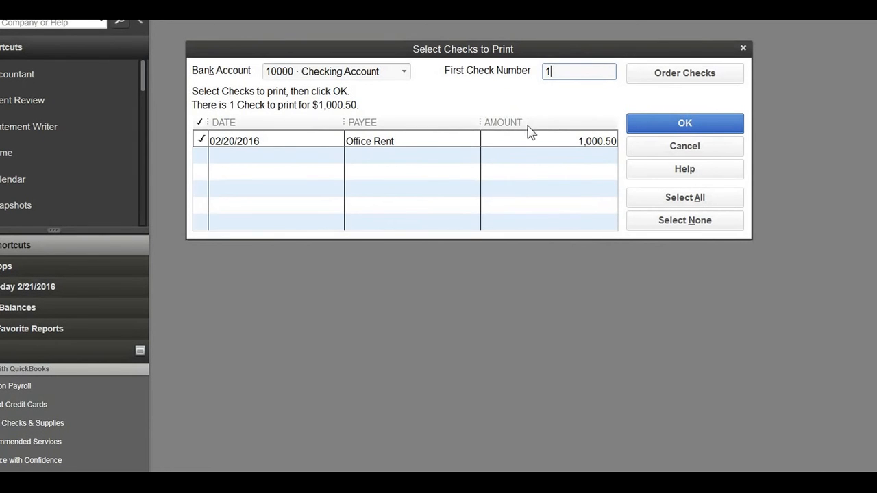
{"action": "left_click", "coordinate": [689, 147]}
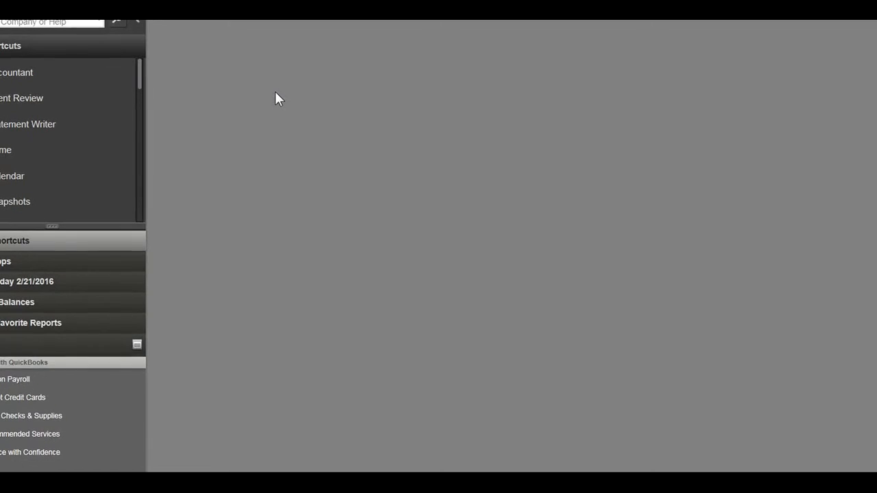
Search for Check transactions with Office Rent as the payee.
{"action": "key", "text": "ctrl+f"}
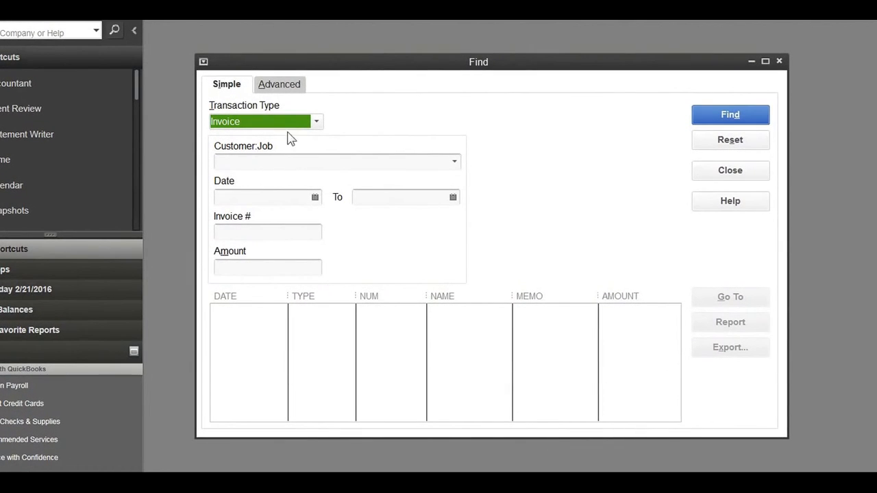
{"action": "left_click", "coordinate": [295, 122]}
{"action": "left_click", "coordinate": [243, 222]}
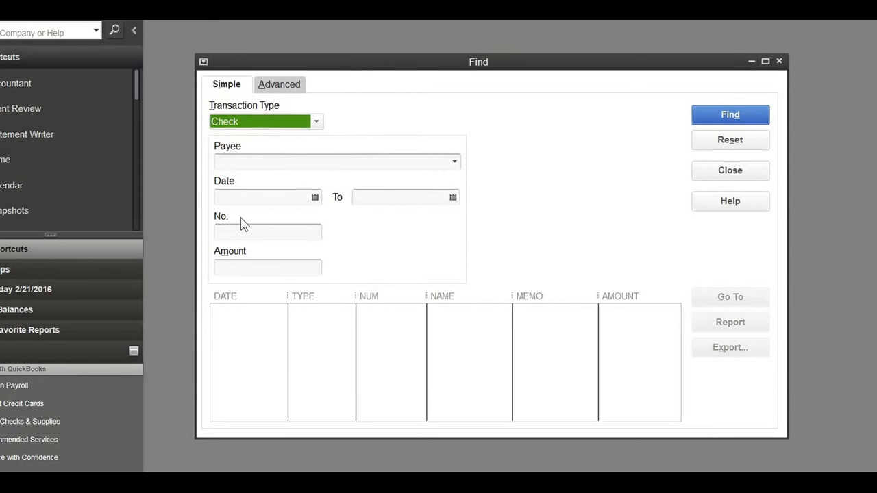
{"action": "left_click", "coordinate": [261, 165]}
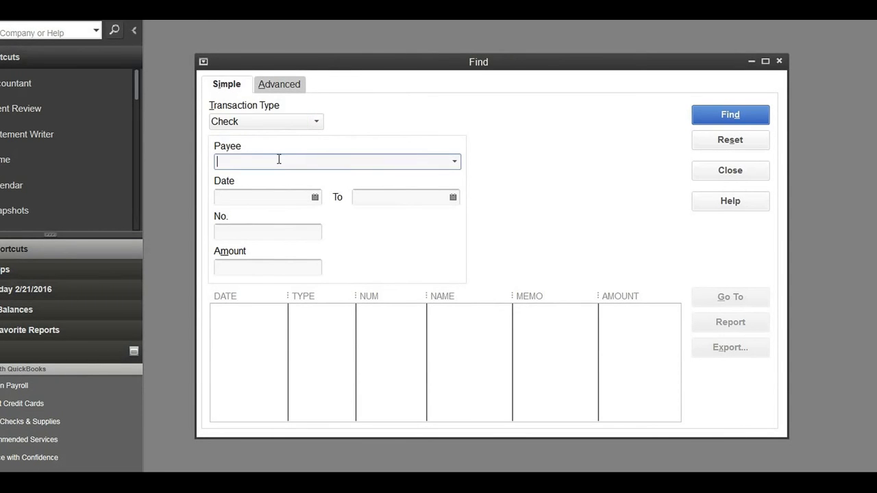
{"action": "type", "text": "Office Rent"}
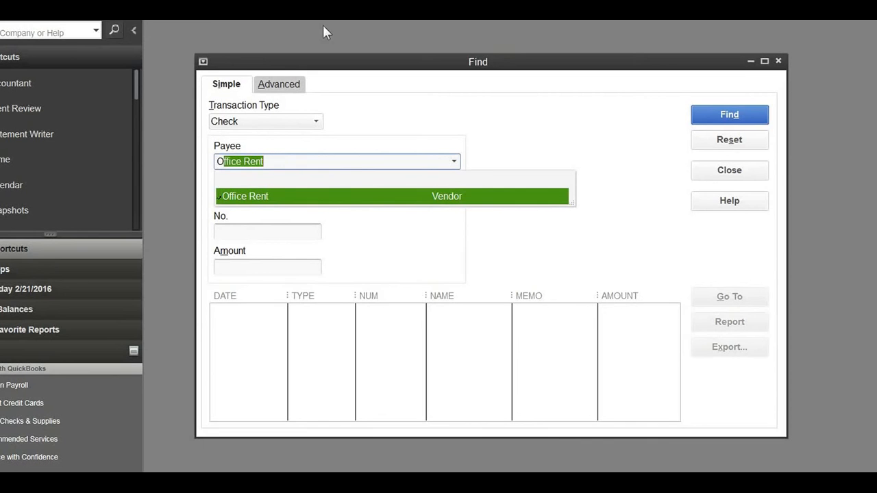
{"action": "left_click", "coordinate": [462, 236]}
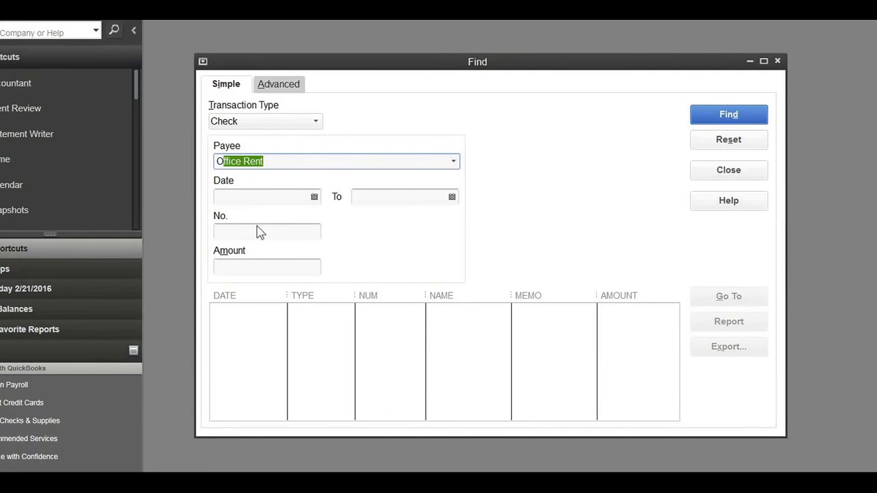
{"action": "left_click", "coordinate": [260, 267]}
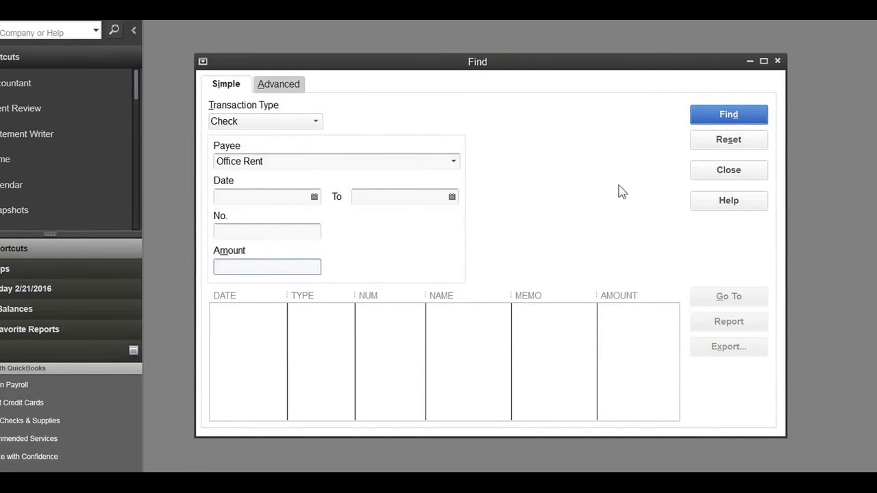
{"action": "left_click", "coordinate": [297, 160]}
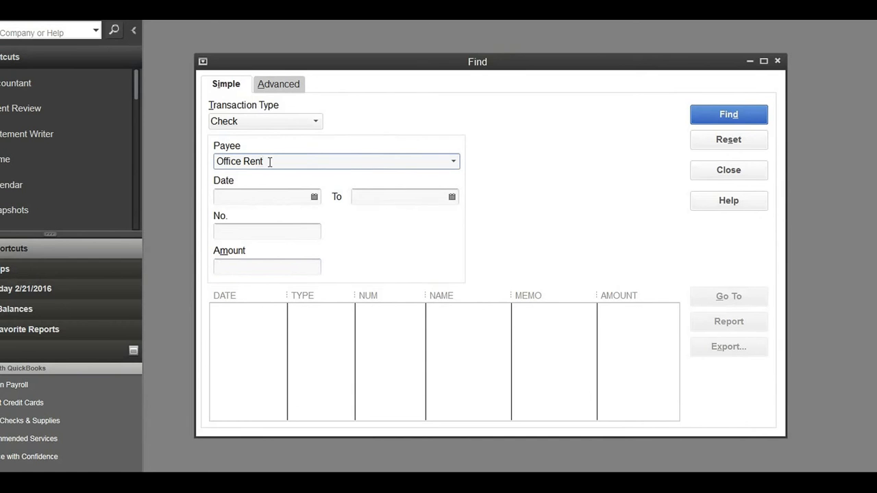
{"action": "left_click", "coordinate": [753, 114]}
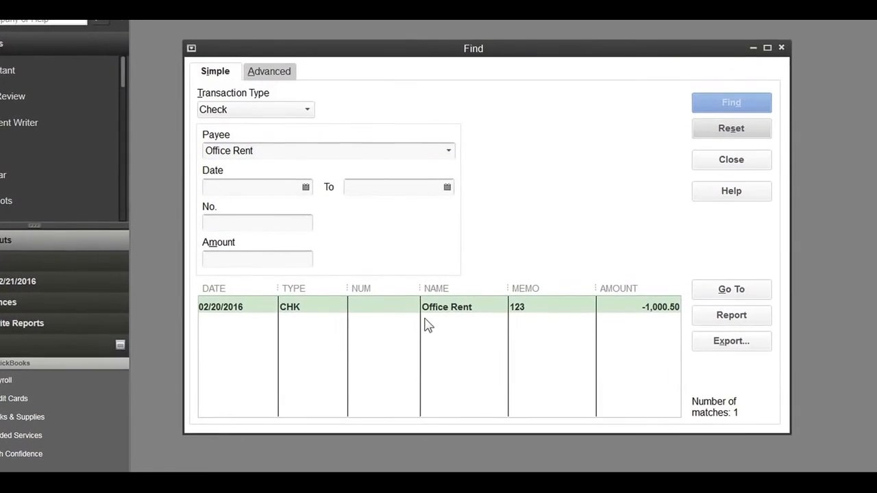
Open the found Office Rent check in a maximized window and turn off Print Later.
{"action": "double_click", "coordinate": [392, 307]}
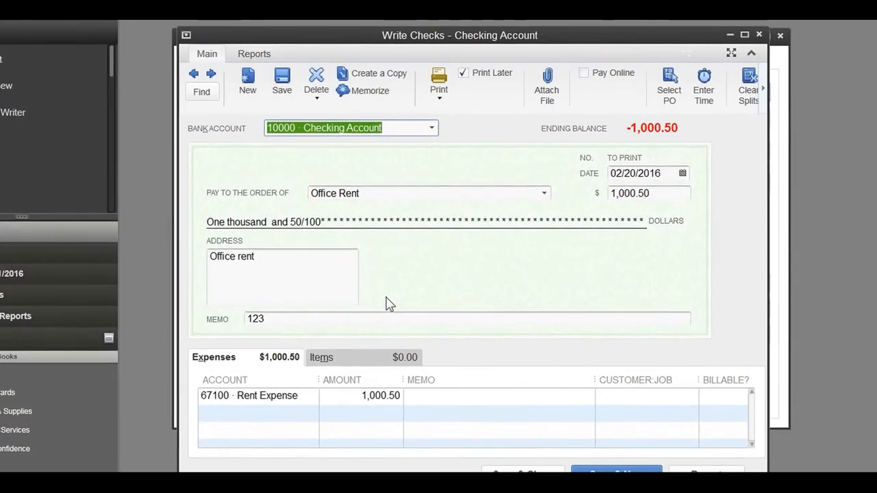
{"action": "left_click", "coordinate": [732, 52]}
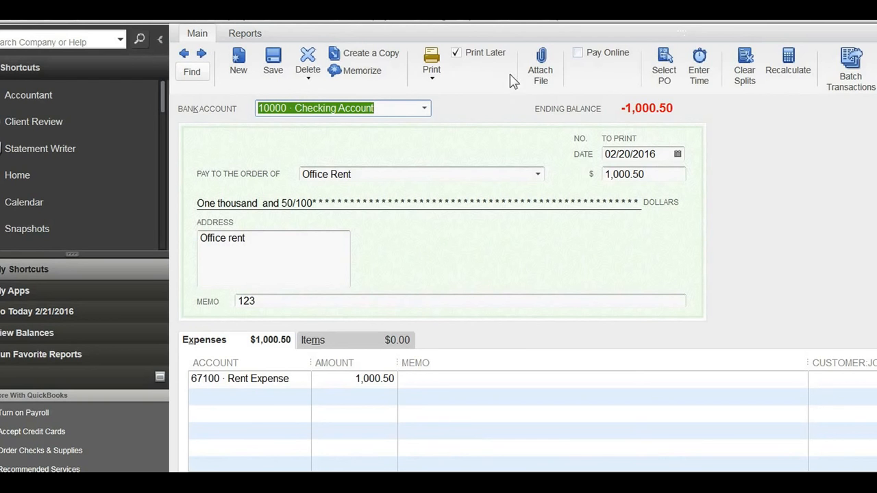
{"action": "left_click", "coordinate": [456, 54]}
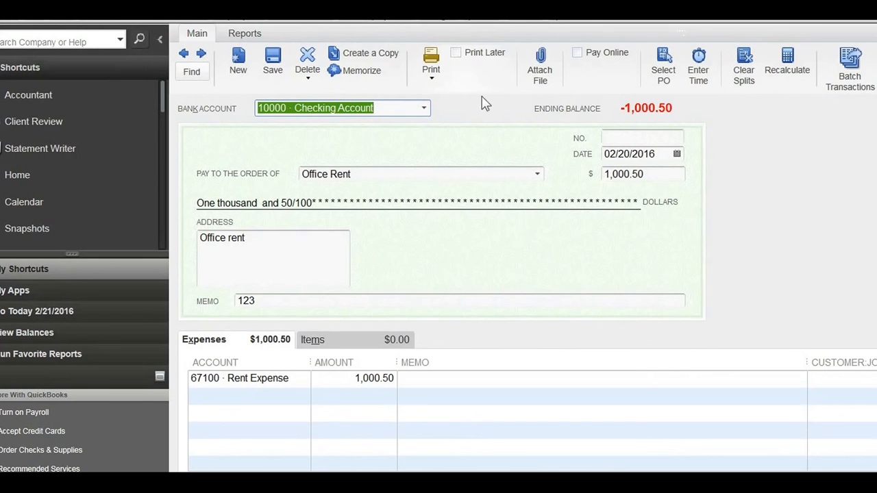
{"action": "left_click", "coordinate": [632, 139]}
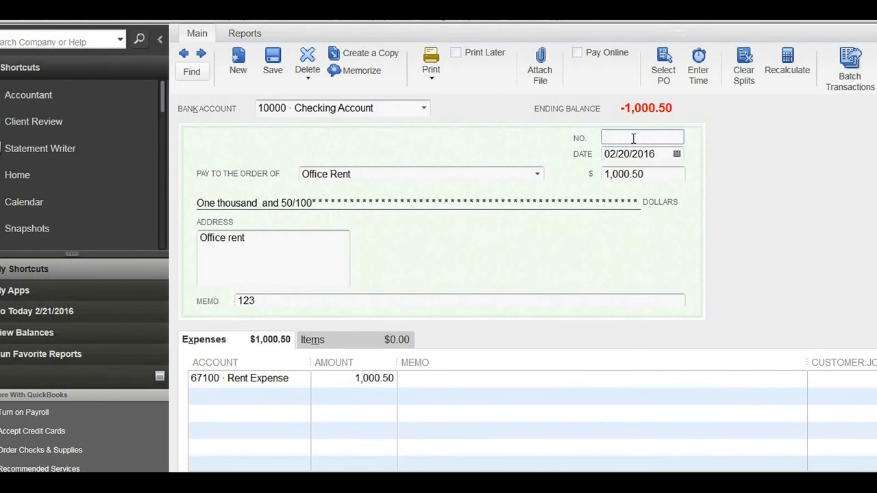
Start printing the Office Rent check, record its changes, and cancel at the printed check number.
{"action": "left_click", "coordinate": [431, 78]}
{"action": "left_click", "coordinate": [444, 100]}
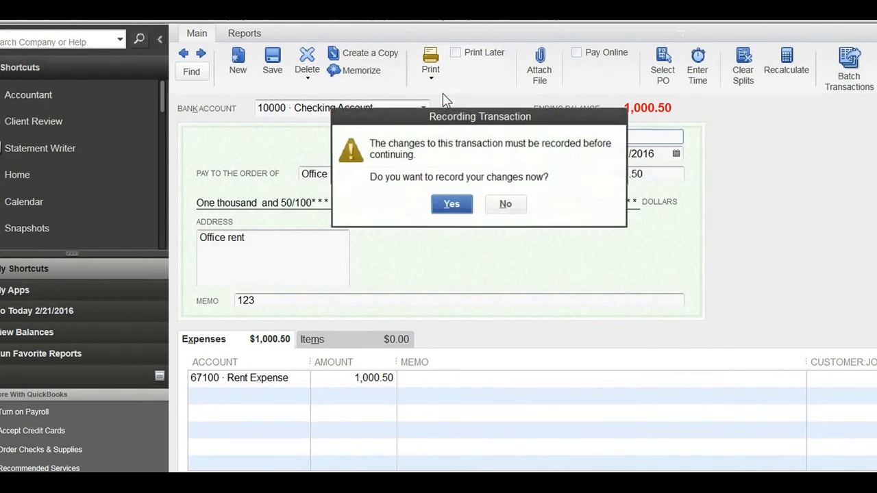
{"action": "left_click", "coordinate": [457, 211]}
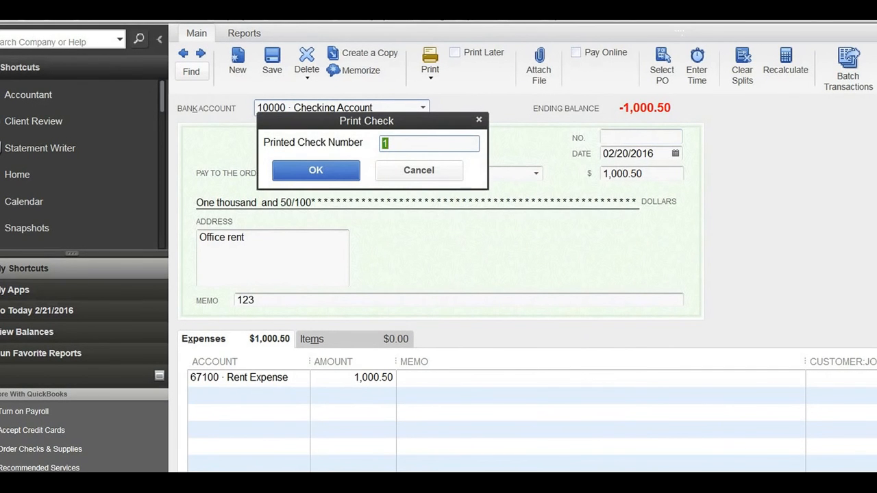
{"action": "right_click", "coordinate": [832, 489]}
{"action": "left_click", "coordinate": [752, 468]}
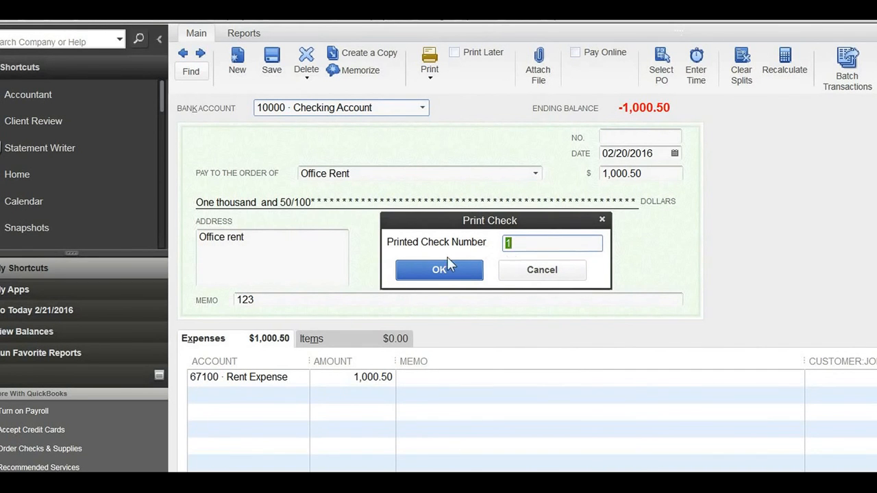
{"action": "left_click", "coordinate": [548, 270]}
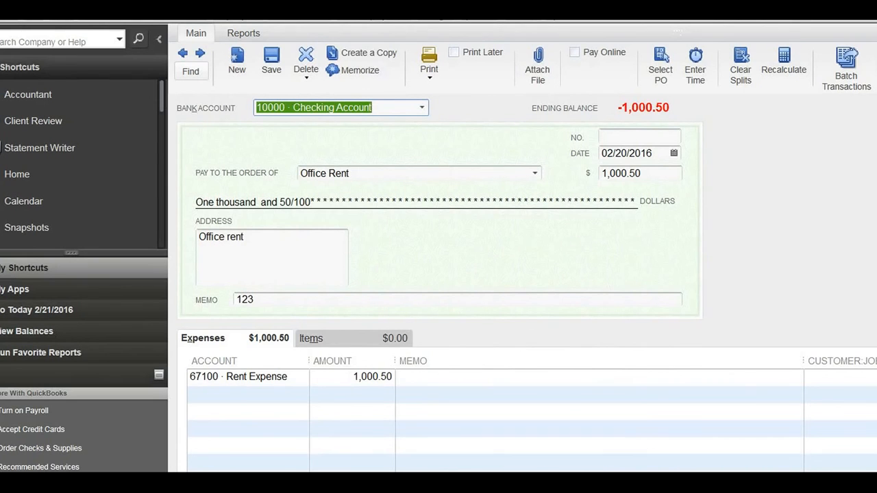
Close the check and Find windows and view the form types available for printing.
{"action": "key", "text": "ctrl+f"}
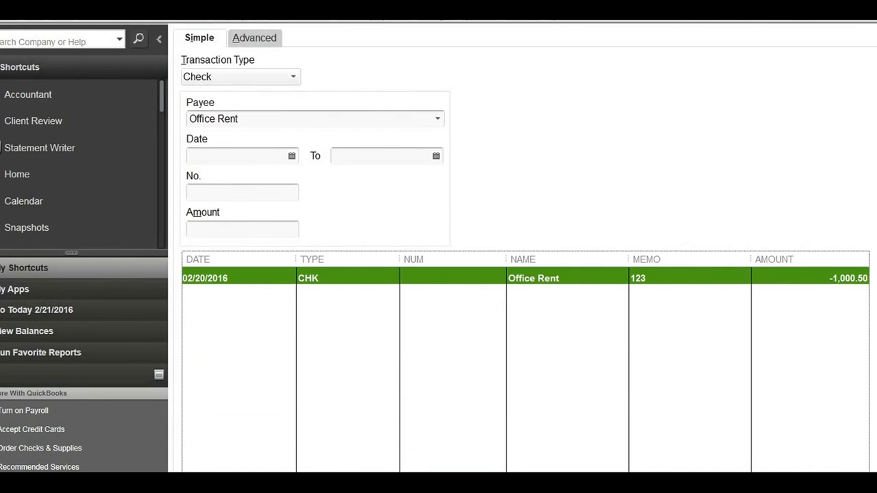
{"action": "key", "text": "Escape"}
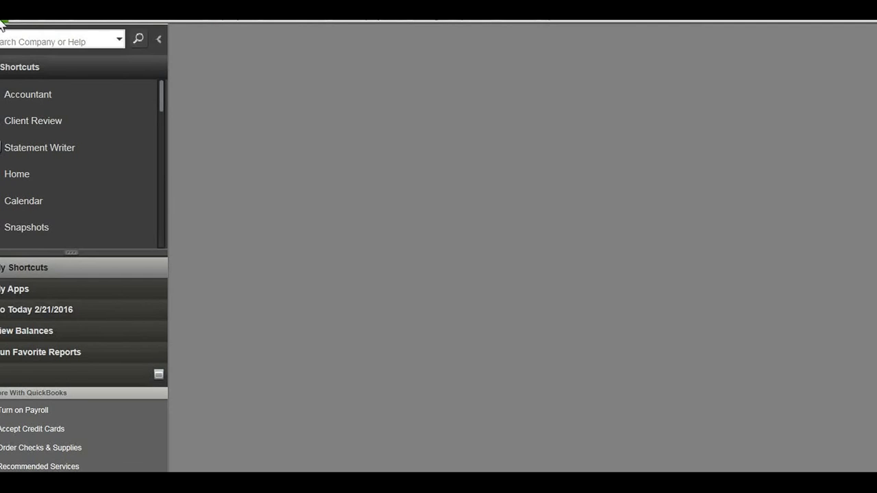
{"action": "left_click", "coordinate": [3, 21]}
{"action": "mouse_move", "coordinate": [32, 226]}
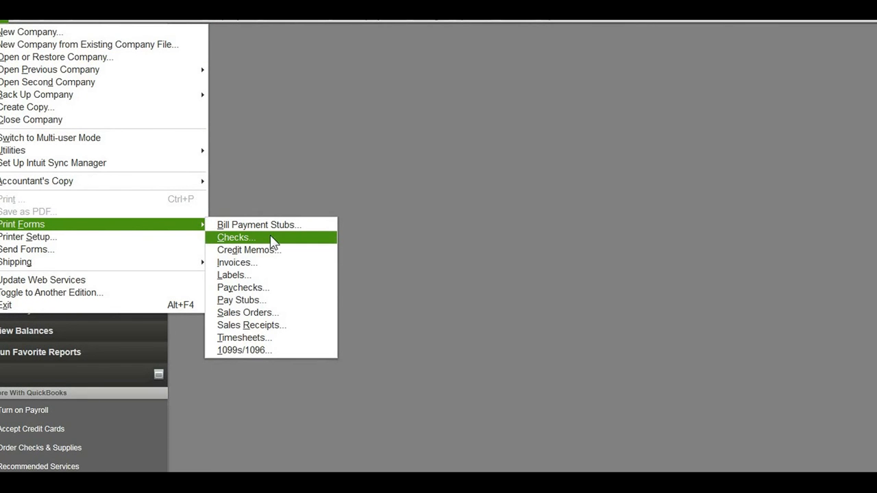
{"action": "left_click", "coordinate": [413, 233]}
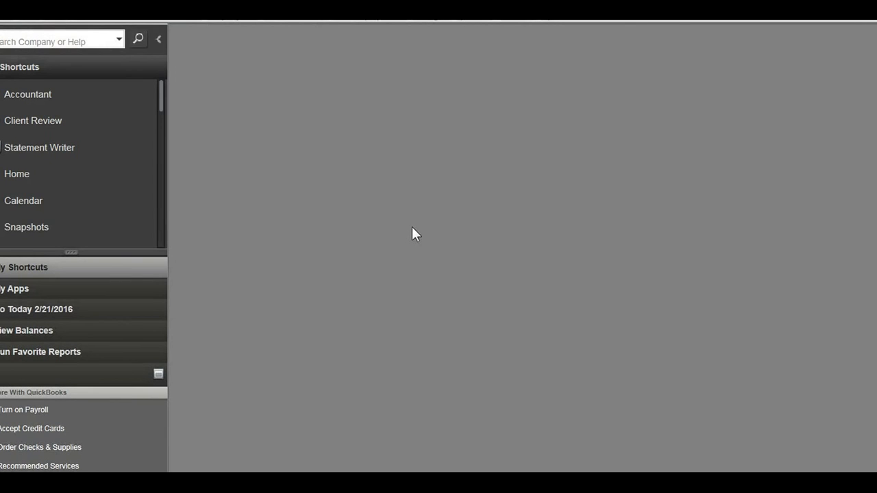